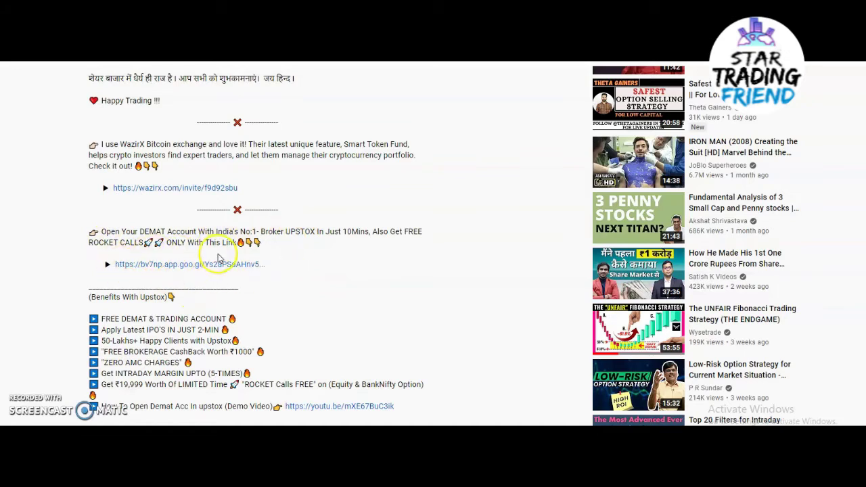
Zoom the monthly COCHINM Heikin Ashi chart to frame the lows from 2007 to 2022.
{"action": "scroll", "coordinate": [283, 274], "scroll_direction": "down", "scroll_amount": 3}
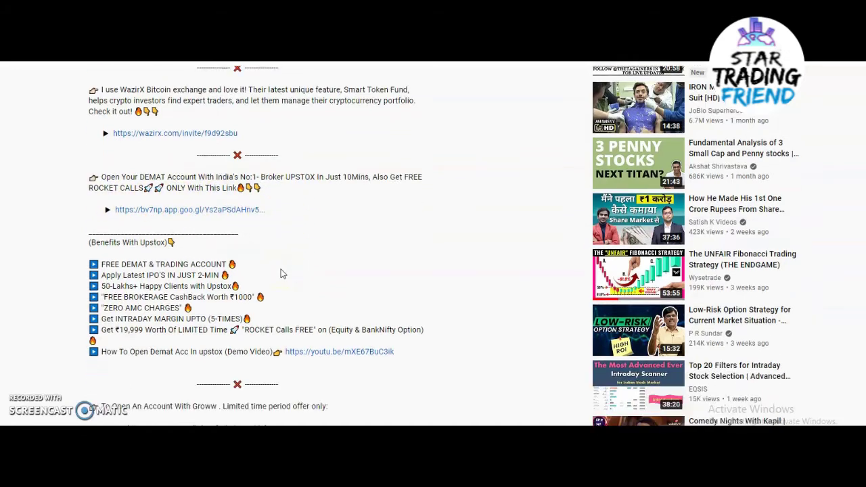
{"action": "scroll", "coordinate": [283, 273], "scroll_direction": "down", "scroll_amount": 1}
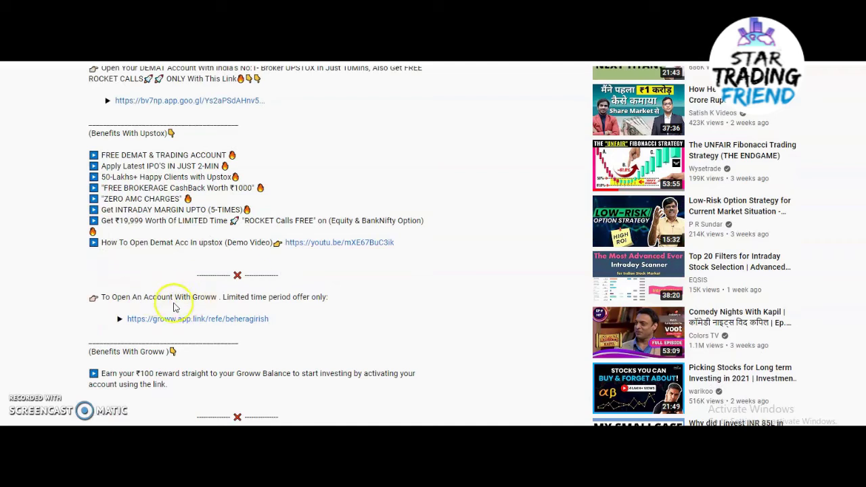
{"action": "scroll", "coordinate": [284, 314], "scroll_direction": "down", "scroll_amount": 4}
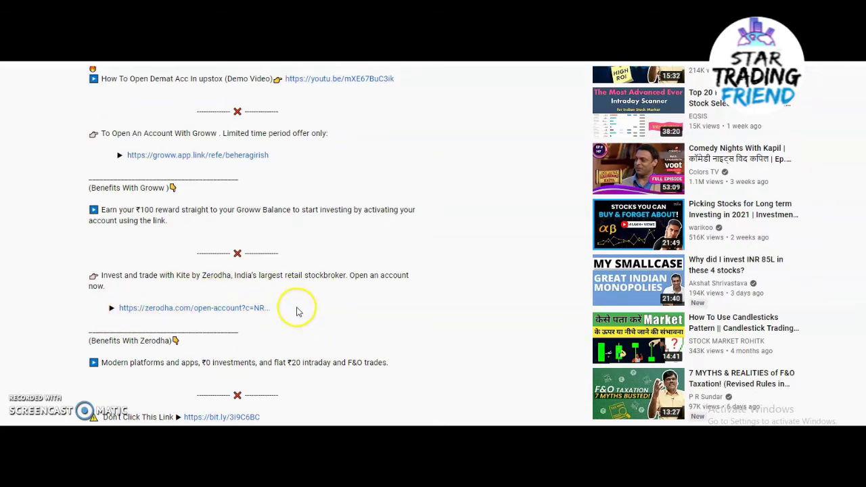
{"action": "scroll", "coordinate": [298, 313], "scroll_direction": "up", "scroll_amount": 4}
{"action": "scroll", "coordinate": [295, 312], "scroll_direction": "up", "scroll_amount": 4}
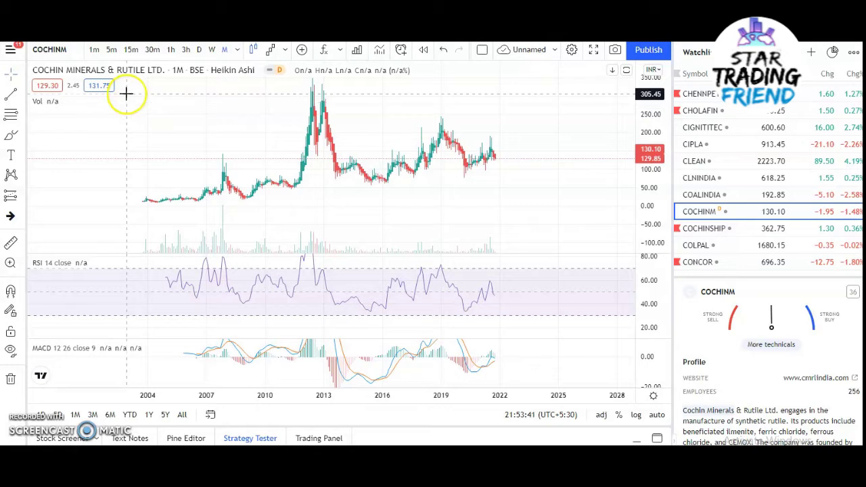
{"action": "scroll", "coordinate": [774, 348], "scroll_direction": "up", "scroll_amount": 3}
{"action": "scroll", "coordinate": [777, 353], "scroll_direction": "up", "scroll_amount": 2}
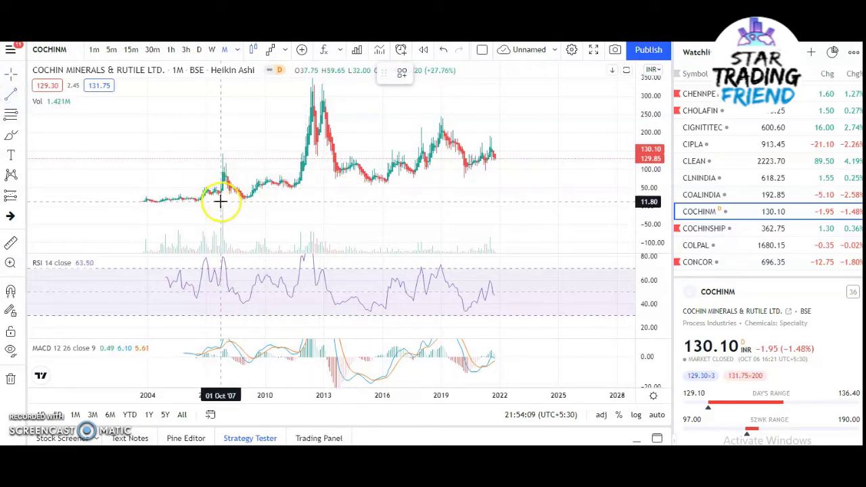
Refit the support line to run from the 2008 low to the recent candles.
{"action": "left_click", "coordinate": [510, 161]}
{"action": "left_click_drag", "start_coordinate": [510, 163], "coordinate": [513, 158]}
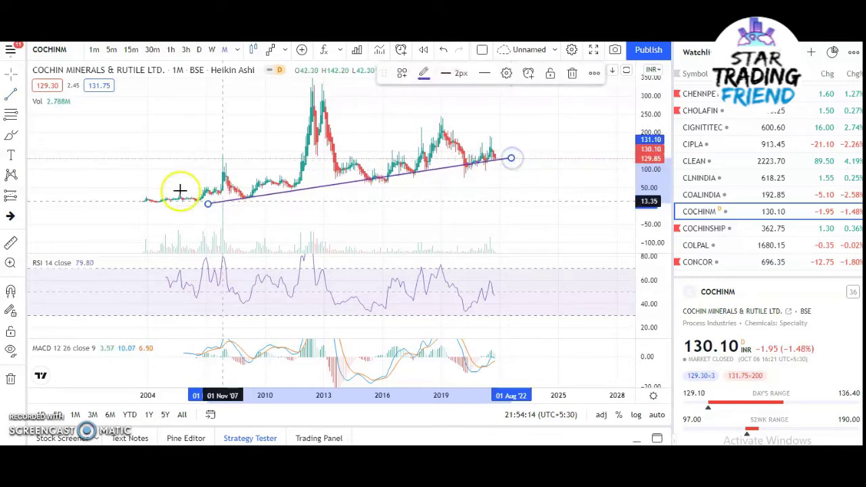
{"action": "left_click_drag", "start_coordinate": [208, 204], "coordinate": [230, 201]}
{"action": "left_click", "coordinate": [10, 94]}
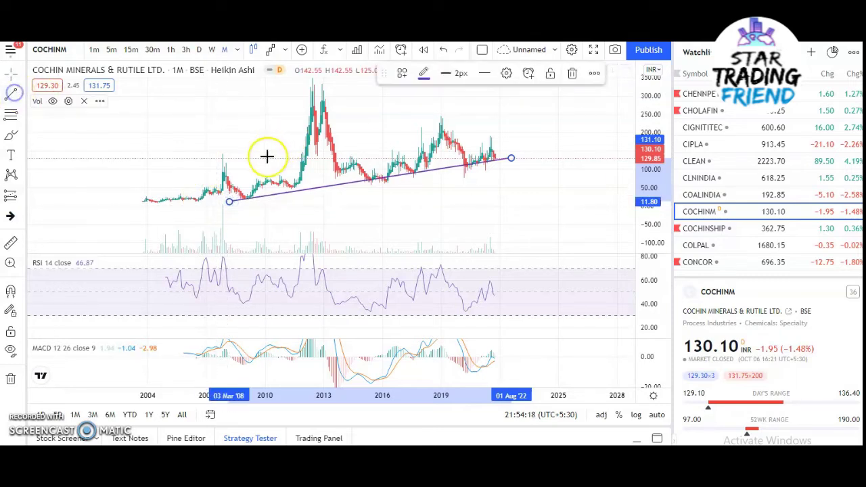
Draw a parallel upper line from the 2007 high along the earlier highs.
{"action": "left_click", "coordinate": [223, 174]}
{"action": "left_click", "coordinate": [547, 116]}
{"action": "left_click_drag", "start_coordinate": [392, 144], "coordinate": [387, 159]}
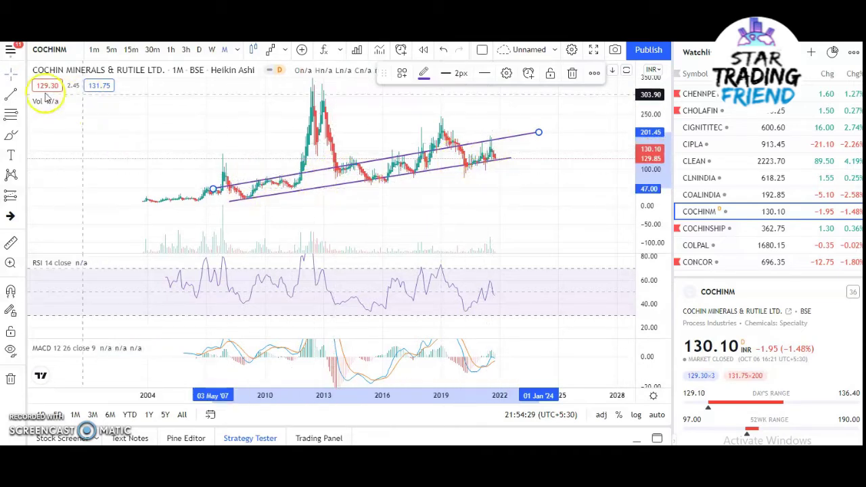
Draw a short falling trend line from the recent peak below the latest candles.
{"action": "left_click", "coordinate": [9, 98]}
{"action": "left_click", "coordinate": [487, 135]}
{"action": "left_click", "coordinate": [501, 165]}
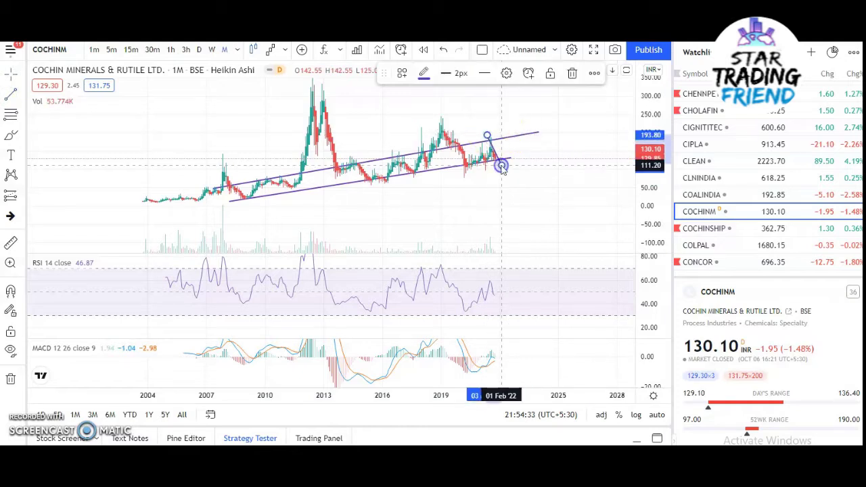
{"action": "left_click", "coordinate": [494, 140]}
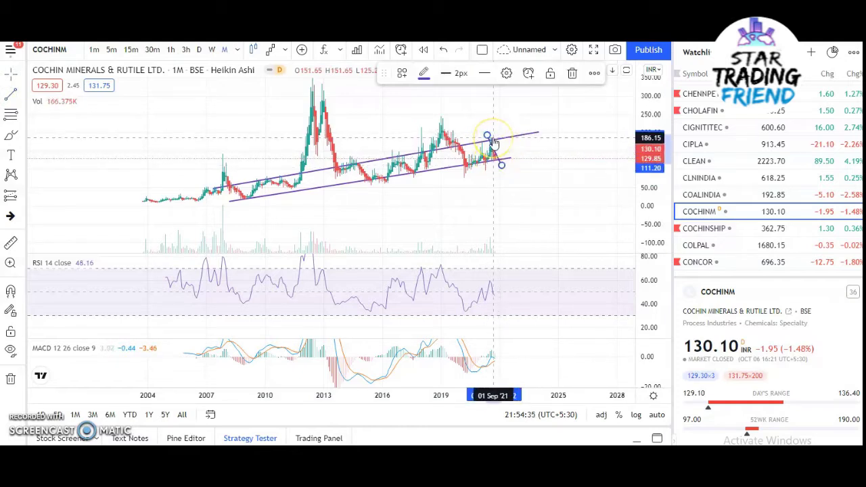
{"action": "left_click", "coordinate": [498, 161]}
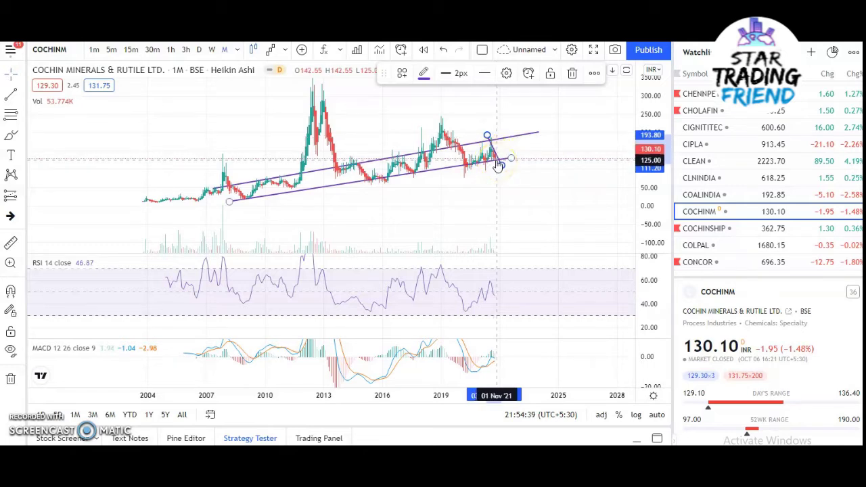
{"action": "left_click", "coordinate": [498, 164]}
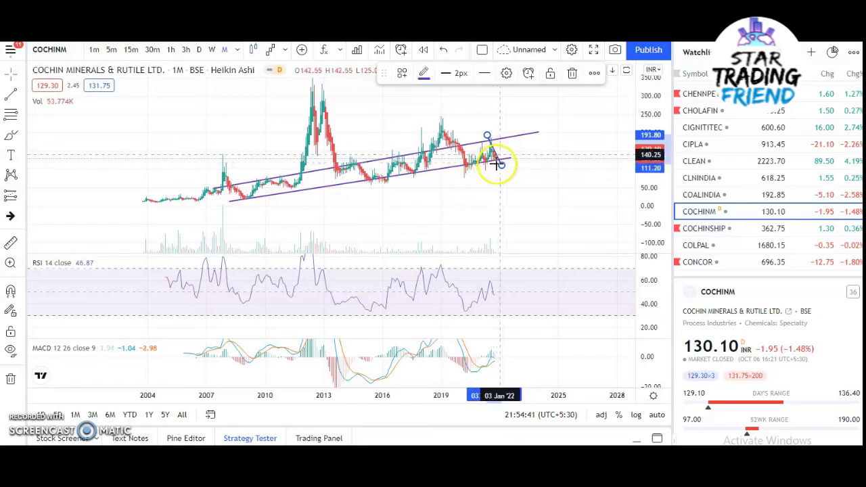
{"action": "scroll", "coordinate": [499, 162], "scroll_direction": "up", "scroll_amount": 1}
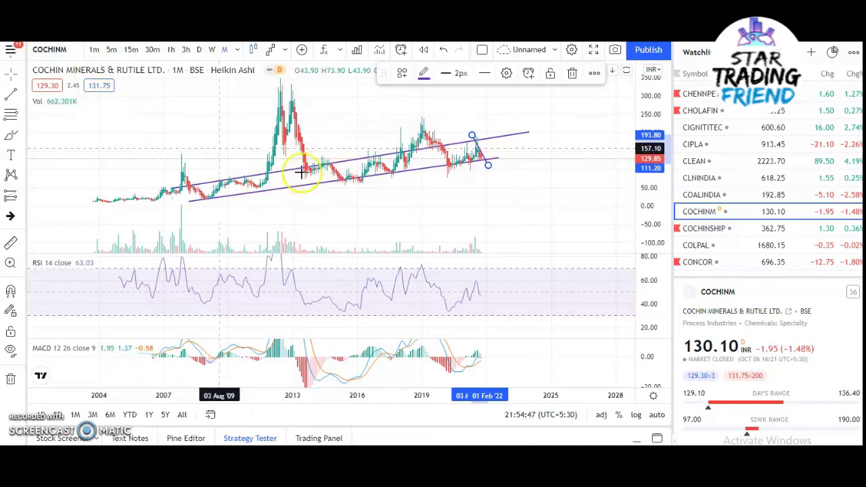
Switch to weekly candles and stretch the short falling line's endpoints.
{"action": "left_click", "coordinate": [213, 52]}
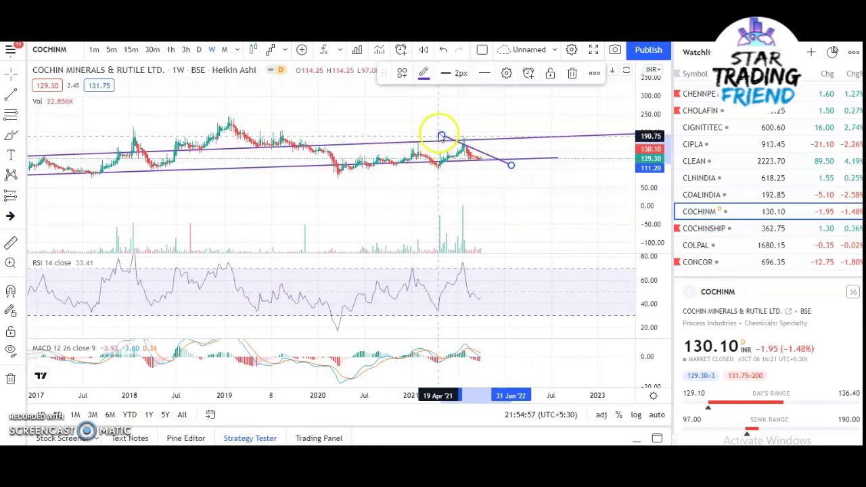
{"action": "left_click_drag", "start_coordinate": [441, 136], "coordinate": [439, 127]}
{"action": "left_click_drag", "start_coordinate": [511, 165], "coordinate": [508, 175]}
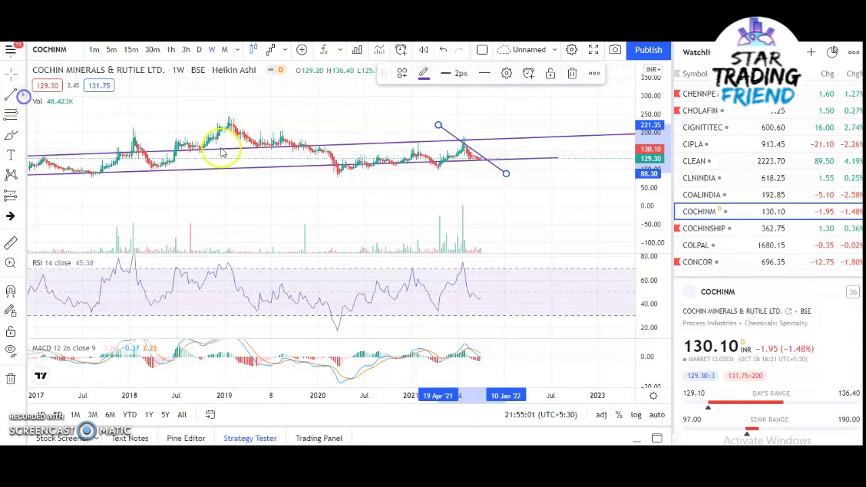
Draw a second falling trend line parallel to the first over the 2021 decline.
{"action": "left_click", "coordinate": [22, 95]}
{"action": "left_click", "coordinate": [420, 135]}
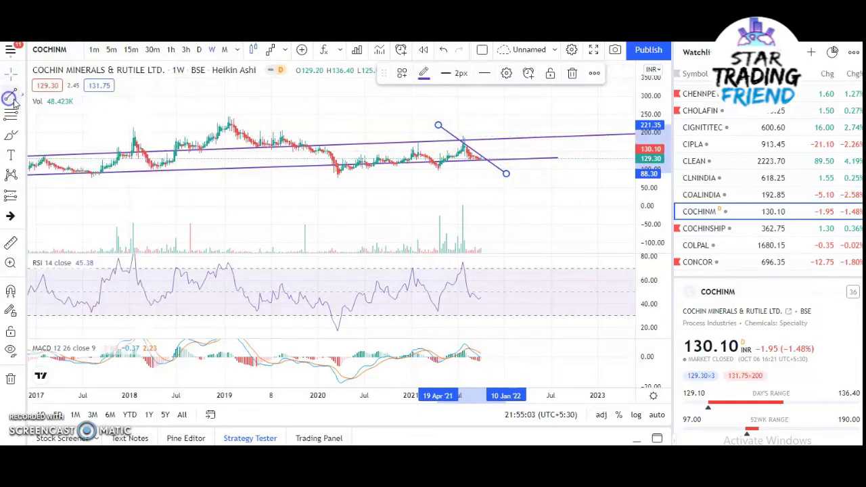
{"action": "left_click", "coordinate": [433, 137]}
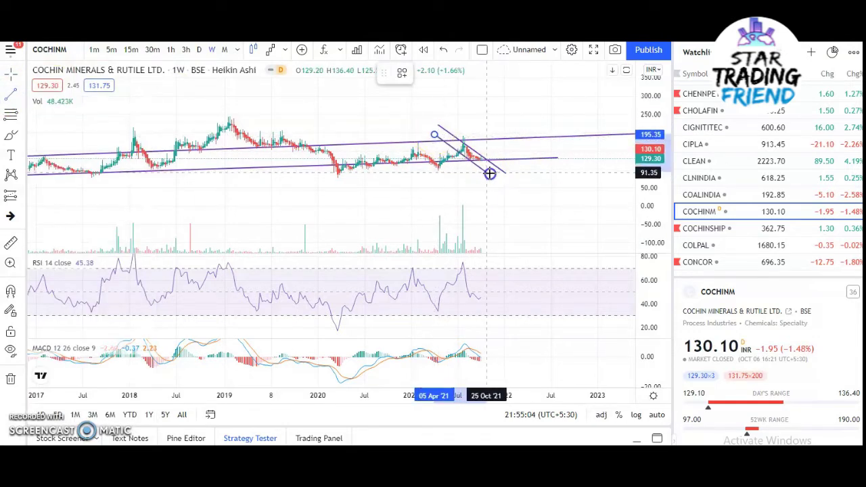
{"action": "left_click", "coordinate": [492, 174]}
Check the falling lines on daily candles, then return to weekly.
{"action": "left_click", "coordinate": [199, 49]}
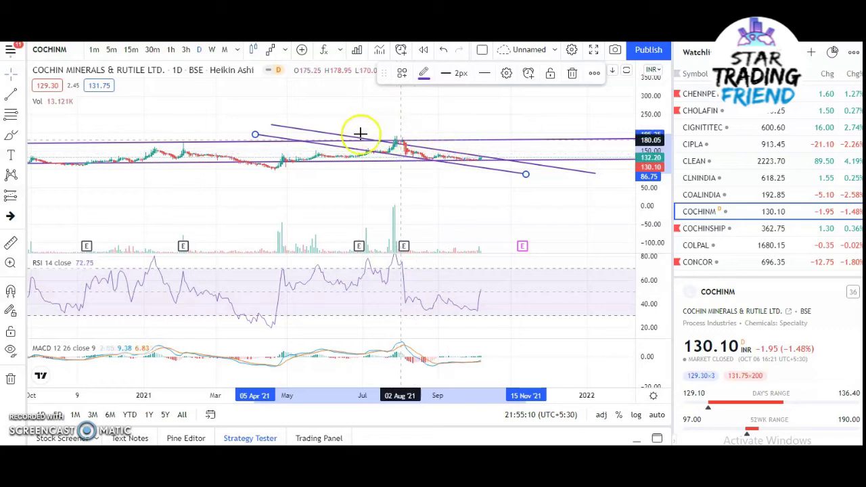
{"action": "left_click_drag", "start_coordinate": [274, 127], "coordinate": [276, 122]}
{"action": "left_click_drag", "start_coordinate": [588, 171], "coordinate": [523, 168]}
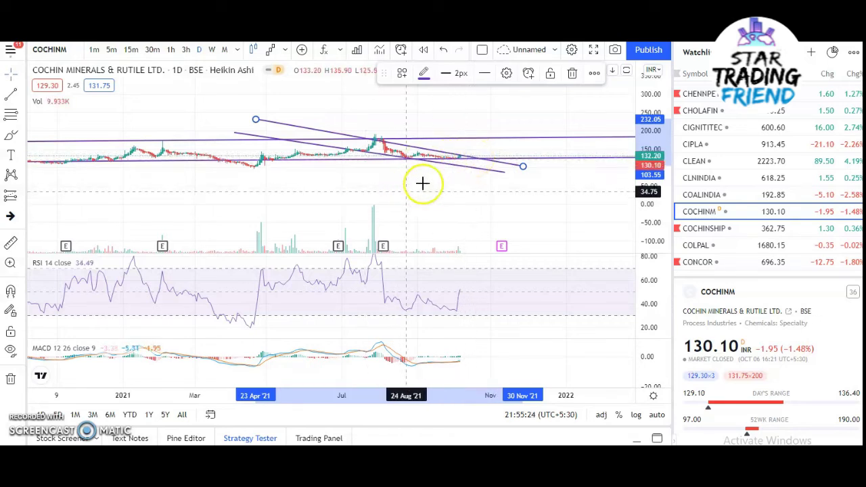
{"action": "left_click", "coordinate": [212, 50]}
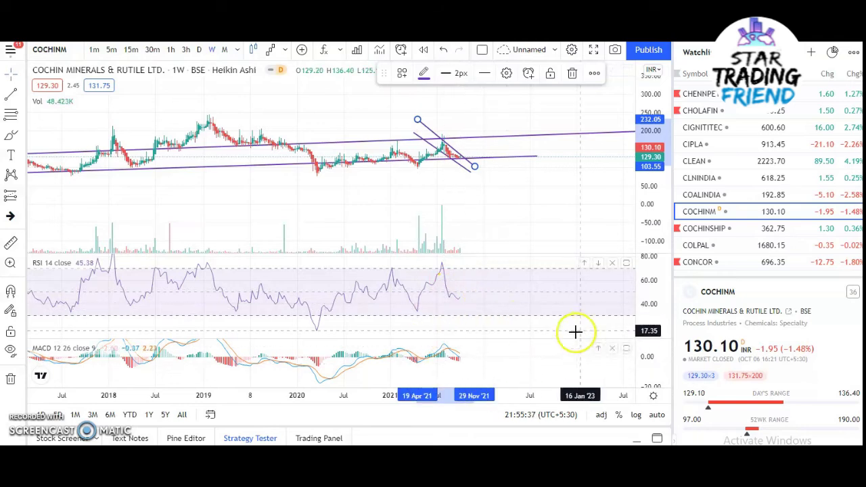
Brush-mark the recent RSI peak and the MACD turn at the latest bars.
{"action": "left_click", "coordinate": [18, 140]}
{"action": "mouse_move", "coordinate": [462, 258]}
{"action": "left_mouse_down"}
{"action": "mouse_move", "coordinate": [413, 255]}
{"action": "mouse_move", "coordinate": [459, 259]}
{"action": "left_mouse_up"}
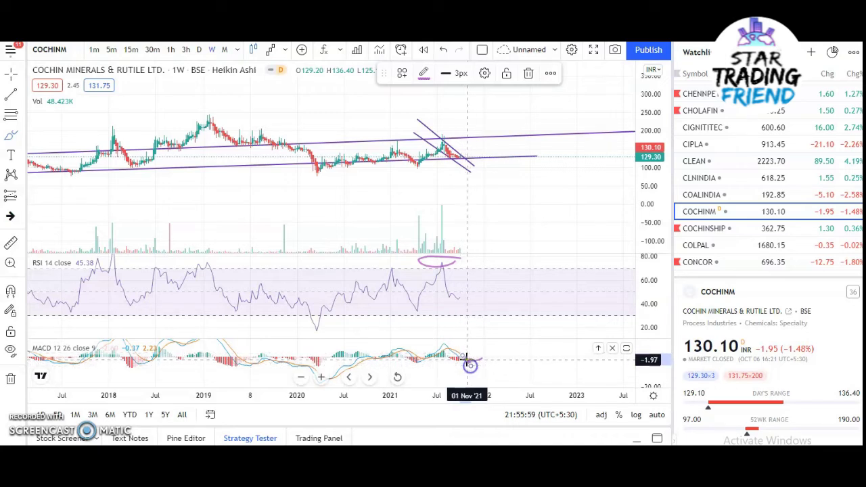
{"action": "left_click", "coordinate": [404, 364]}
Draw freehand loops around the latest candles and low, repositioning the pink loop.
{"action": "left_click_drag", "start_coordinate": [427, 148], "coordinate": [448, 161]}
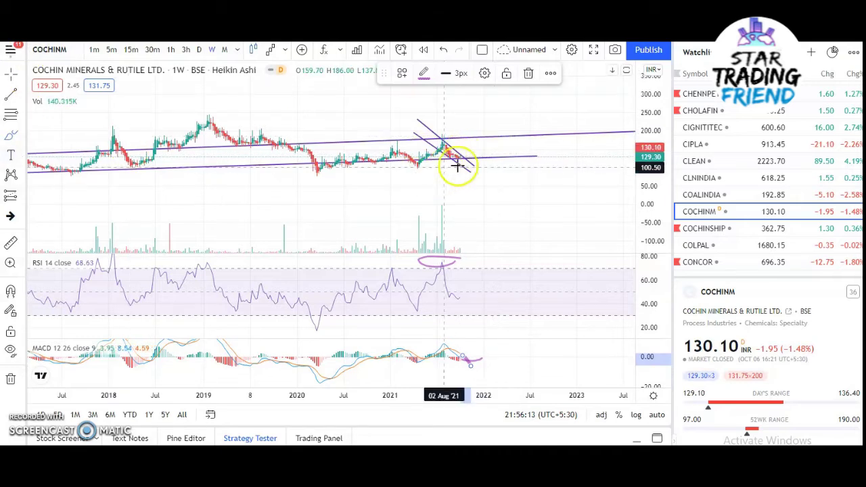
{"action": "mouse_move", "coordinate": [492, 154]}
{"action": "left_mouse_down"}
{"action": "mouse_move", "coordinate": [448, 163]}
{"action": "mouse_move", "coordinate": [516, 143]}
{"action": "mouse_move", "coordinate": [501, 132]}
{"action": "left_mouse_up"}
{"action": "mouse_move", "coordinate": [452, 167]}
{"action": "left_mouse_down"}
{"action": "mouse_move", "coordinate": [521, 130]}
{"action": "mouse_move", "coordinate": [470, 164]}
{"action": "left_mouse_up"}
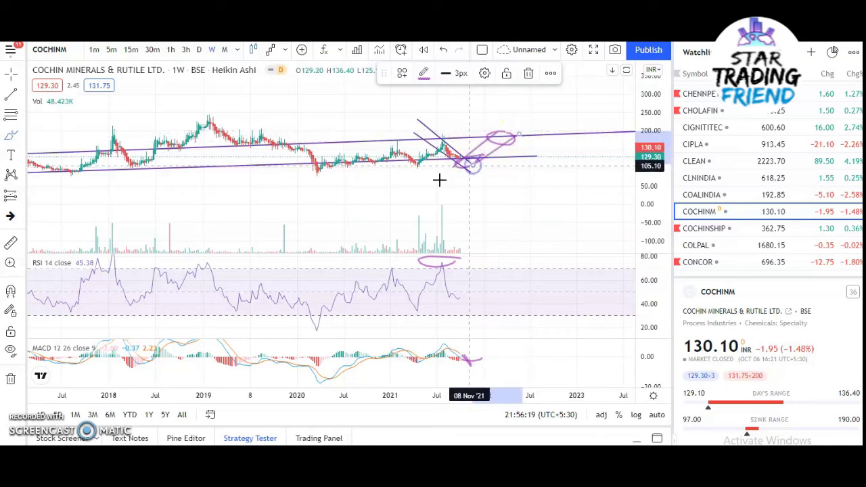
{"action": "scroll", "coordinate": [391, 199], "scroll_direction": "down", "scroll_amount": 2}
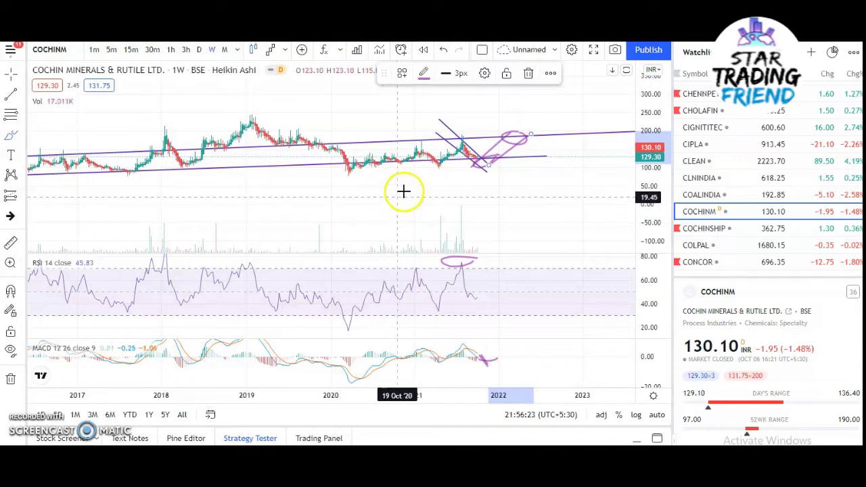
{"action": "mouse_move", "coordinate": [448, 157]}
{"action": "left_mouse_down"}
{"action": "mouse_move", "coordinate": [428, 167]}
{"action": "mouse_move", "coordinate": [453, 164]}
{"action": "mouse_move", "coordinate": [440, 168]}
{"action": "mouse_move", "coordinate": [469, 129]}
{"action": "left_mouse_up"}
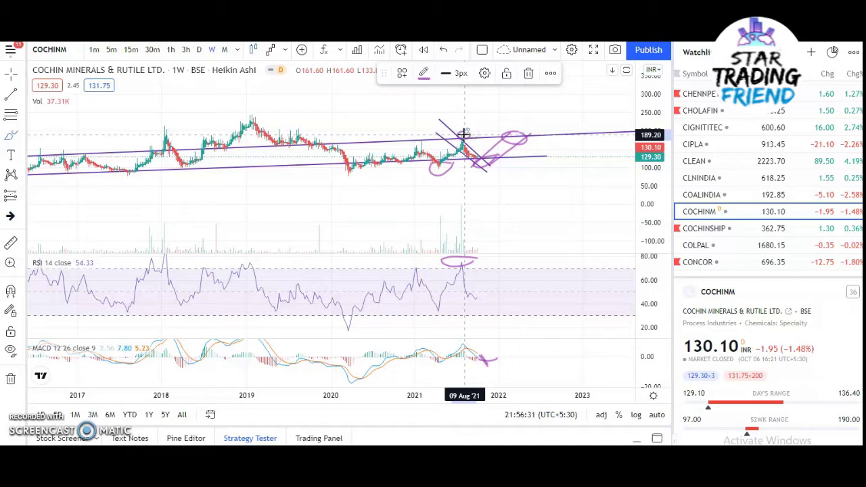
{"action": "left_click", "coordinate": [429, 165]}
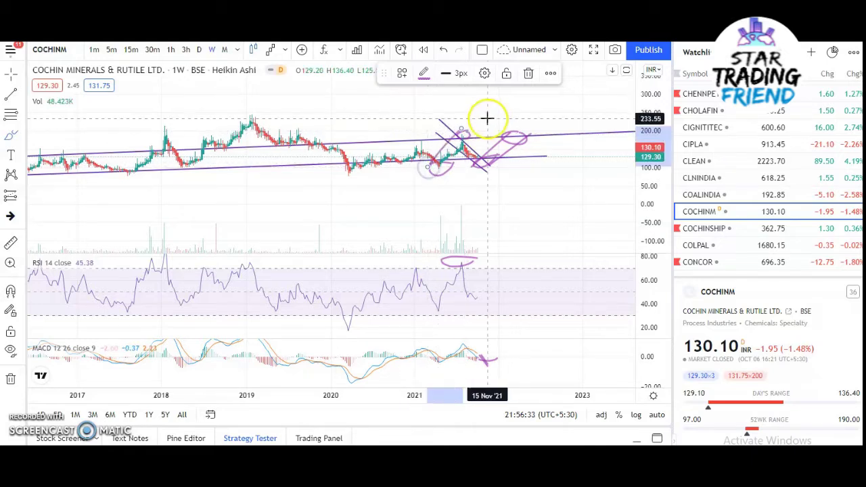
{"action": "mouse_move", "coordinate": [440, 174]}
{"action": "left_mouse_down"}
{"action": "mouse_move", "coordinate": [499, 144]}
{"action": "mouse_move", "coordinate": [509, 161]}
{"action": "mouse_move", "coordinate": [473, 174]}
{"action": "left_mouse_up"}
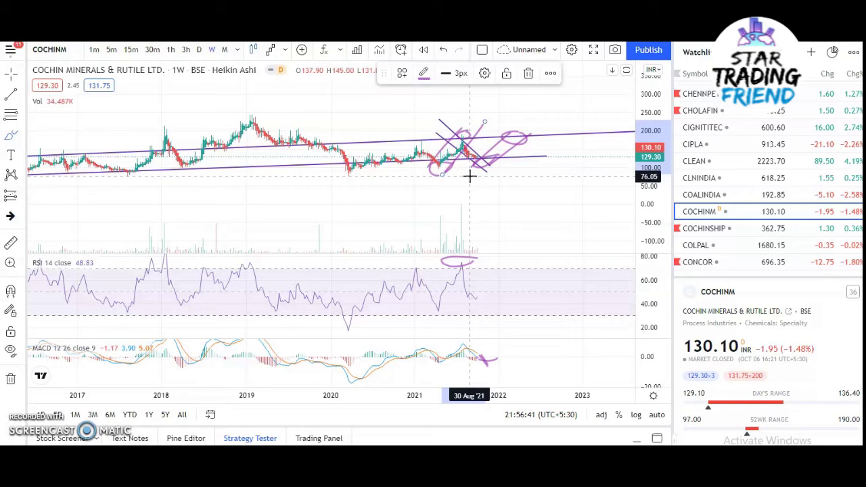
Zoom out and switch the COCHINM chart to monthly candles.
{"action": "scroll", "coordinate": [706, 313], "scroll_direction": "down", "scroll_amount": 5}
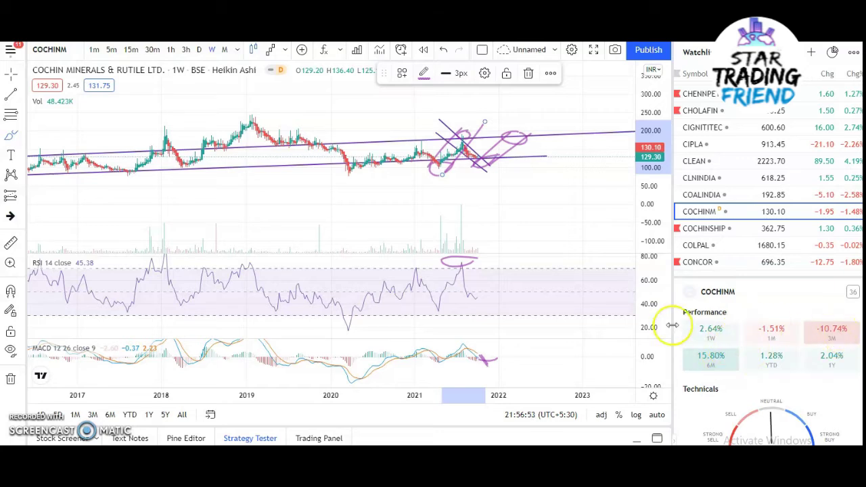
{"action": "scroll", "coordinate": [327, 121], "scroll_direction": "down", "scroll_amount": 2}
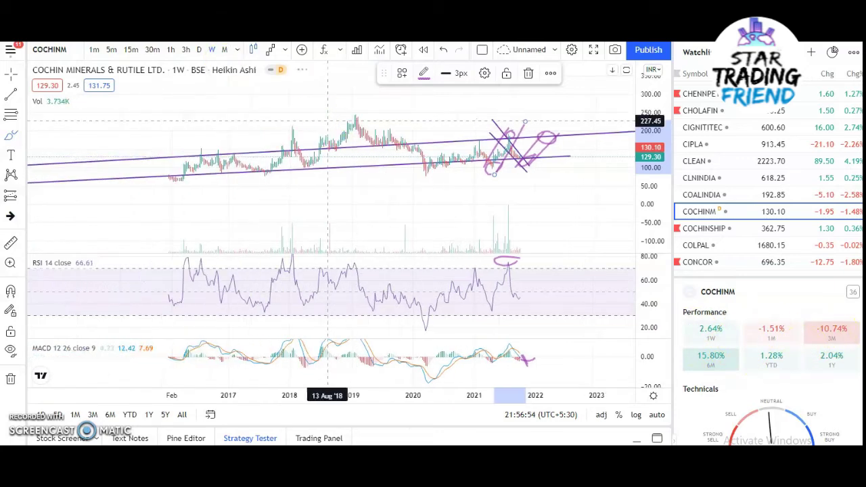
{"action": "left_click", "coordinate": [224, 50]}
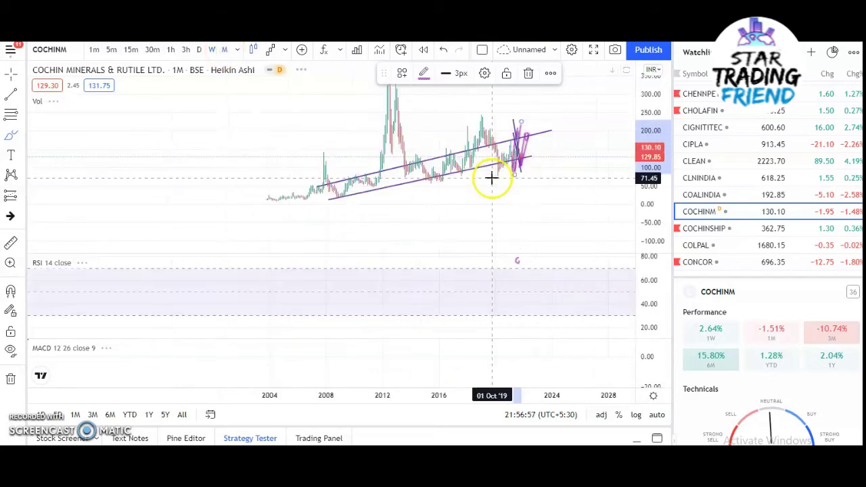
Zoom the monthly chart, check symbol details, then return to weekly candles.
{"action": "left_click", "coordinate": [525, 132]}
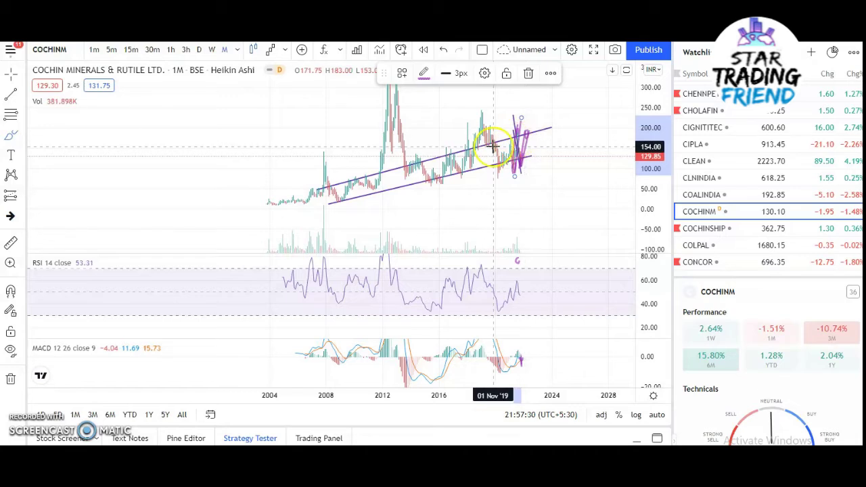
{"action": "scroll", "coordinate": [507, 142], "scroll_direction": "up", "scroll_amount": 3}
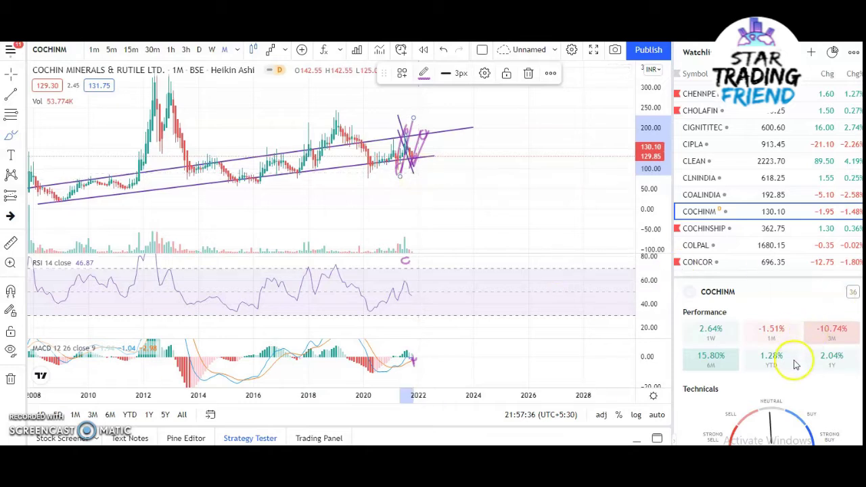
{"action": "scroll", "coordinate": [773, 389], "scroll_direction": "down", "scroll_amount": 3}
{"action": "scroll", "coordinate": [775, 372], "scroll_direction": "up", "scroll_amount": 2}
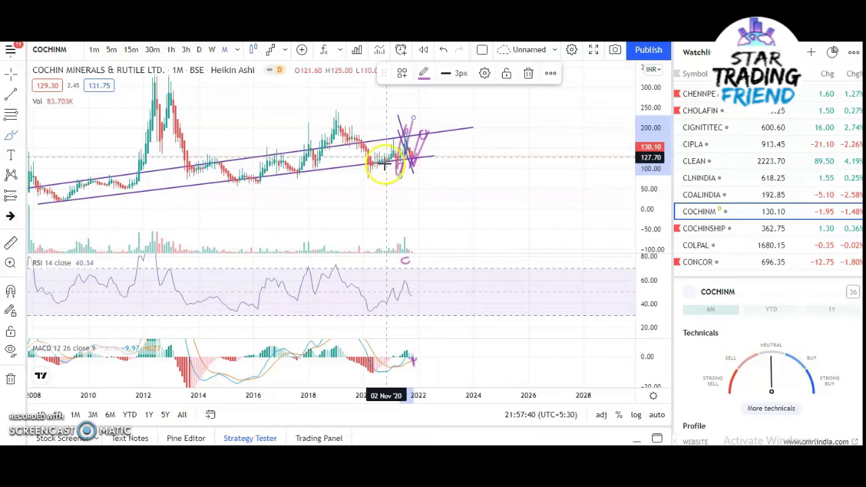
{"action": "left_click", "coordinate": [212, 50]}
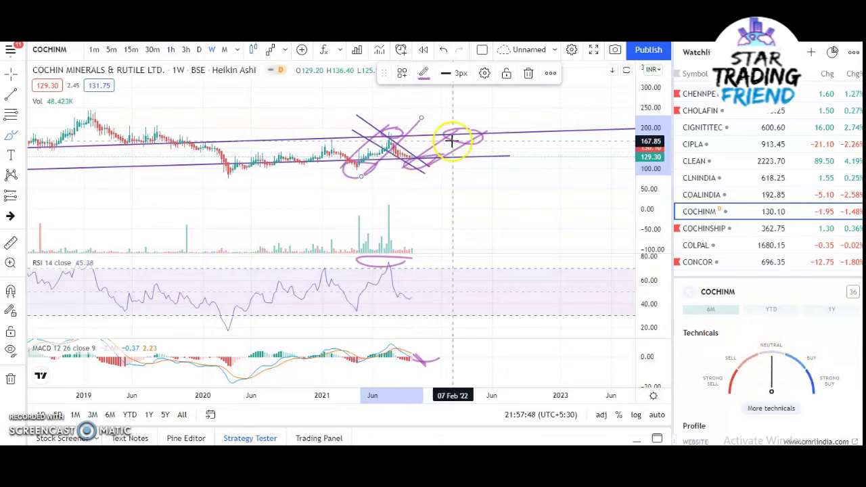
Zoom out over recent weekly candles, then go to the Cochin Minerals Screener.in page.
{"action": "scroll", "coordinate": [369, 172], "scroll_direction": "down", "scroll_amount": 2}
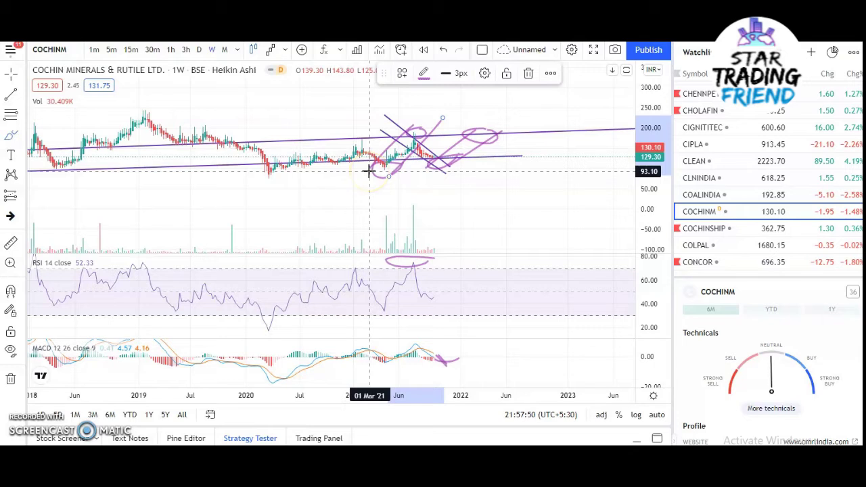
{"action": "left_click", "coordinate": [368, 165]}
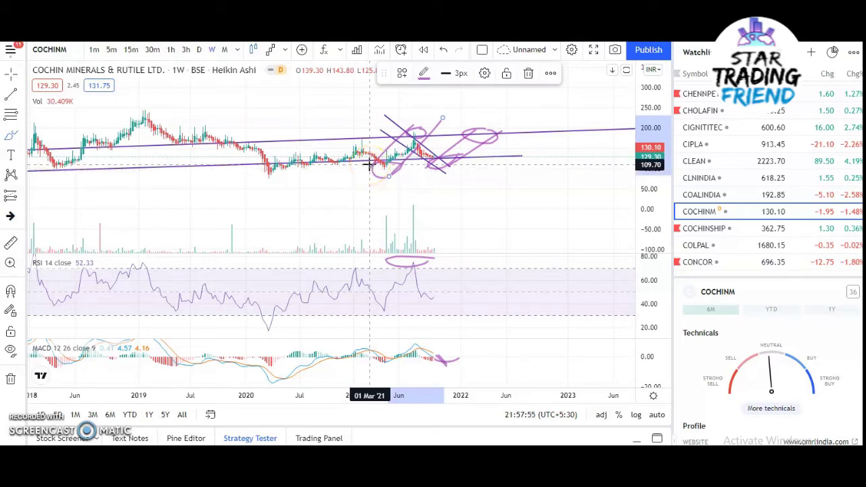
{"action": "left_click", "coordinate": [354, 155]}
{"action": "left_click", "coordinate": [199, 129]}
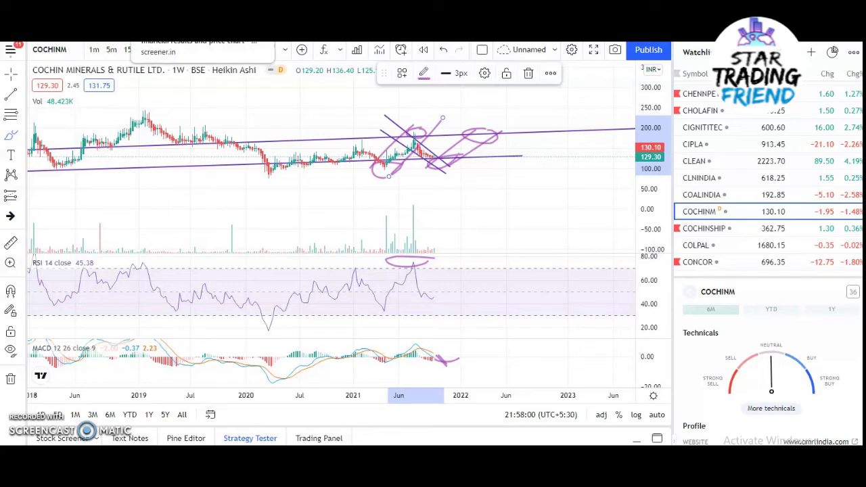
{"action": "scroll", "coordinate": [304, 169], "scroll_direction": "down", "scroll_amount": 2}
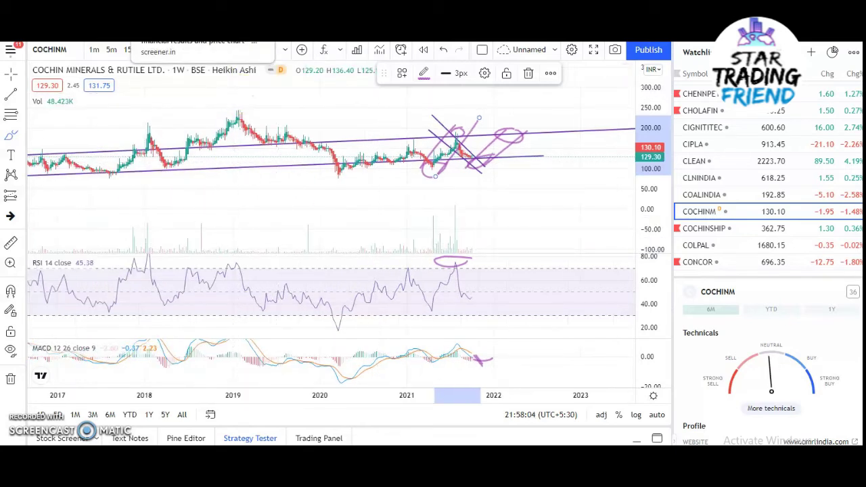
{"action": "left_click", "coordinate": [162, 39]}
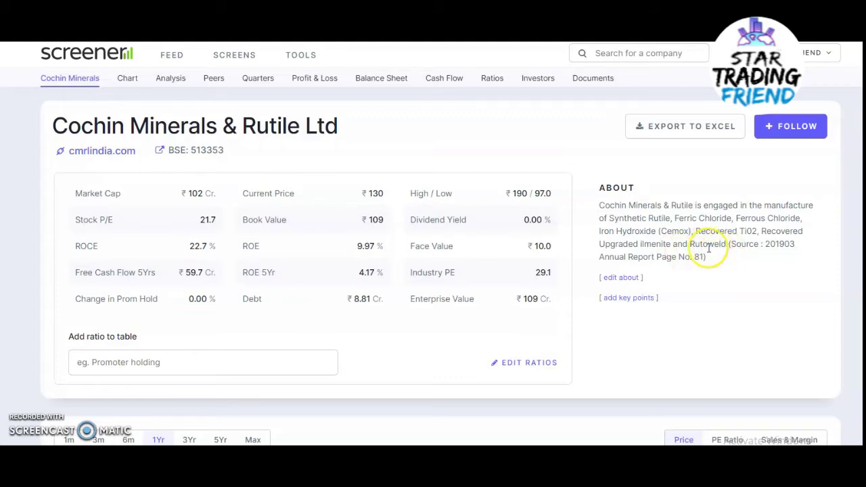
Scroll past the ₹102 Cr market cap and 21.7 P/E ratios to the one-year price chart.
{"action": "scroll", "coordinate": [624, 255], "scroll_direction": "down", "scroll_amount": 5}
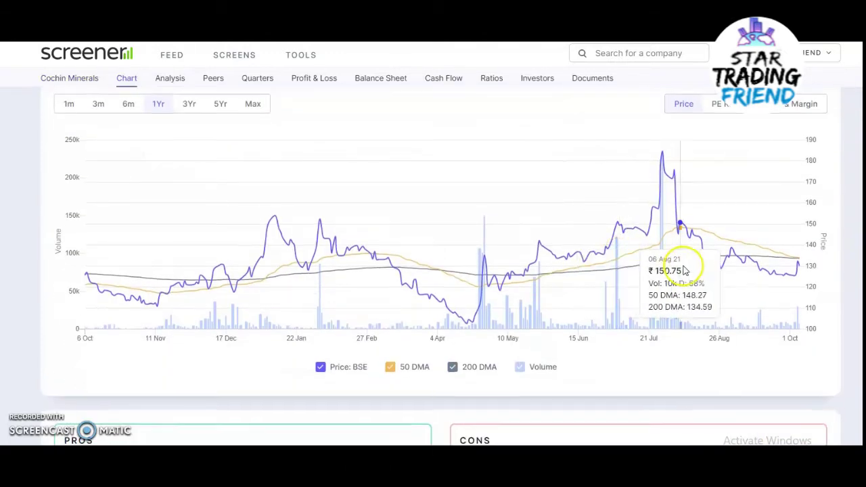
Scroll from the 1Yr price chart past Pros/Cons to the Chemicals peer comparison table.
{"action": "scroll", "coordinate": [736, 291], "scroll_direction": "up", "scroll_amount": 2}
{"action": "scroll", "coordinate": [736, 290], "scroll_direction": "down", "scroll_amount": 1}
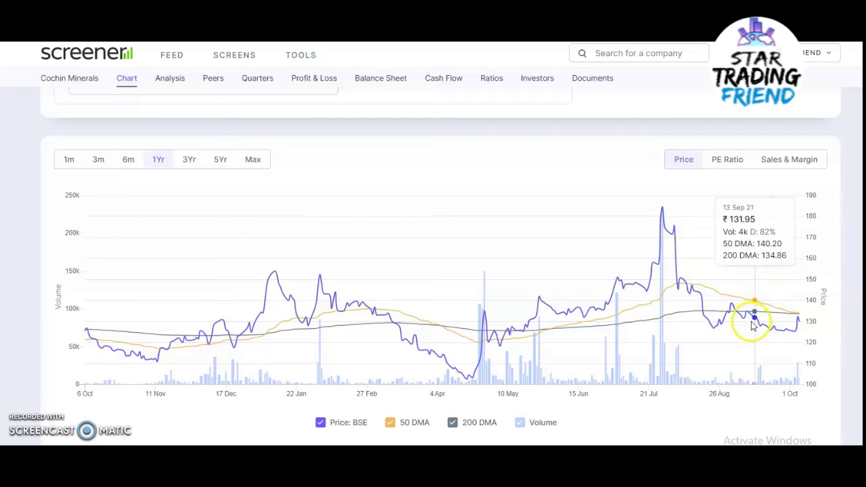
{"action": "scroll", "coordinate": [697, 315], "scroll_direction": "down", "scroll_amount": 6}
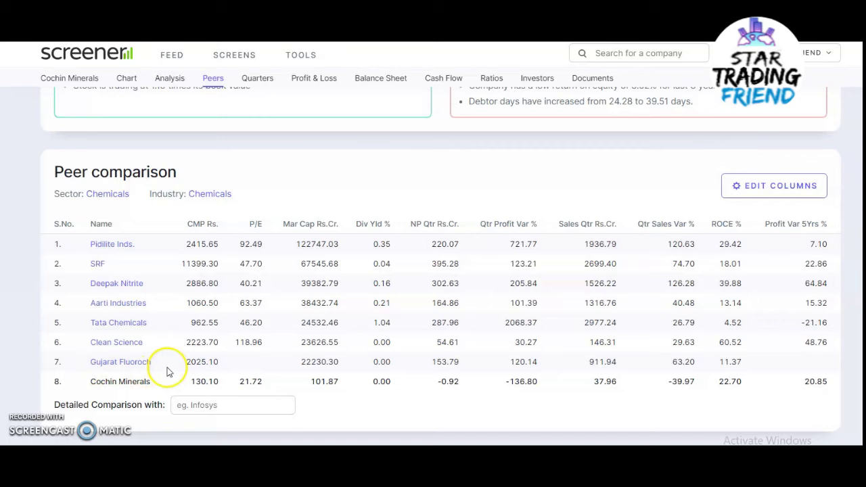
Scroll through Quarterly Results to the Profit & Loss table, Mar 2010 to TTM.
{"action": "scroll", "coordinate": [168, 318], "scroll_direction": "down", "scroll_amount": 2}
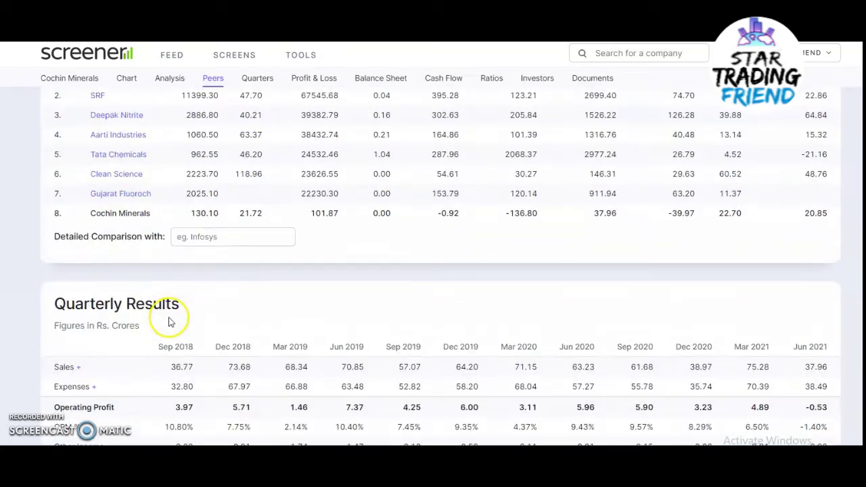
{"action": "scroll", "coordinate": [169, 322], "scroll_direction": "down", "scroll_amount": 2}
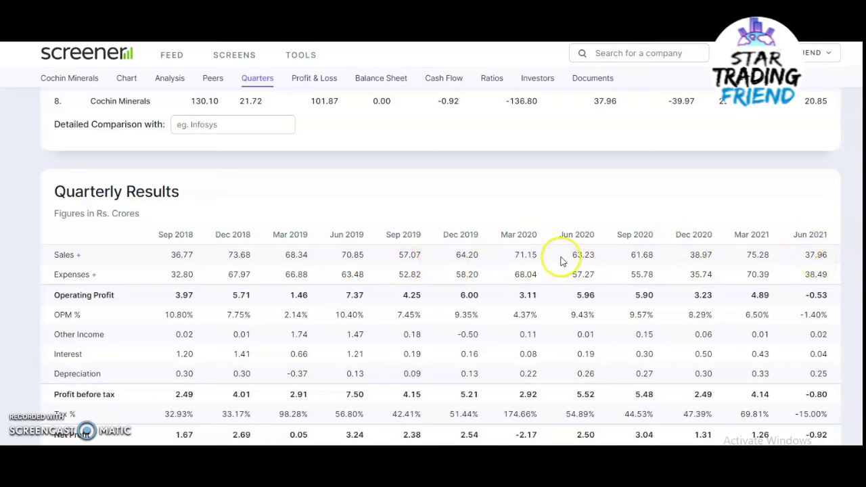
{"action": "scroll", "coordinate": [396, 283], "scroll_direction": "down", "scroll_amount": 2}
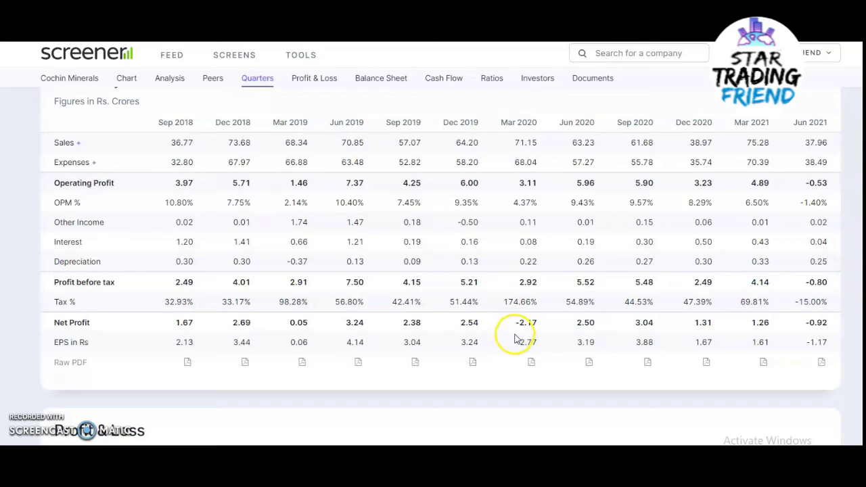
{"action": "scroll", "coordinate": [514, 330], "scroll_direction": "up", "scroll_amount": 2}
{"action": "scroll", "coordinate": [518, 333], "scroll_direction": "down", "scroll_amount": 6}
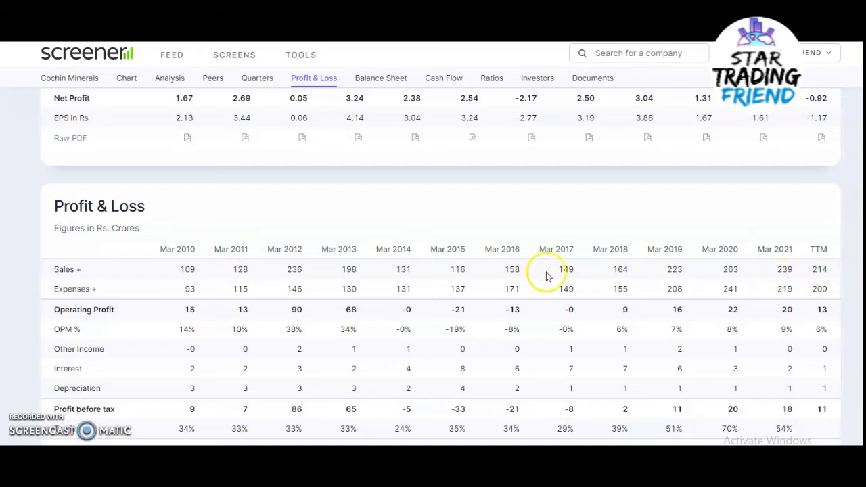
Scroll past the growth summaries to the Balance Sheet, Mar 2010 to Mar 2021.
{"action": "scroll", "coordinate": [607, 248], "scroll_direction": "down", "scroll_amount": 2}
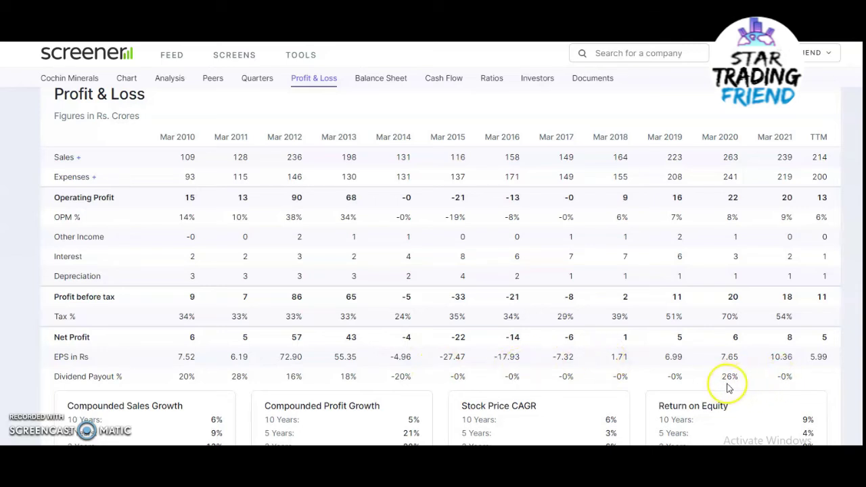
{"action": "scroll", "coordinate": [738, 385], "scroll_direction": "down", "scroll_amount": 2}
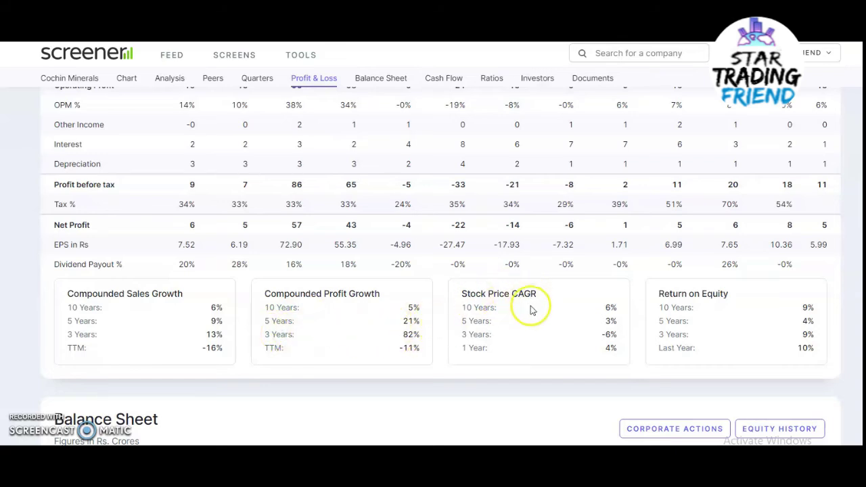
{"action": "scroll", "coordinate": [619, 348], "scroll_direction": "down", "scroll_amount": 3}
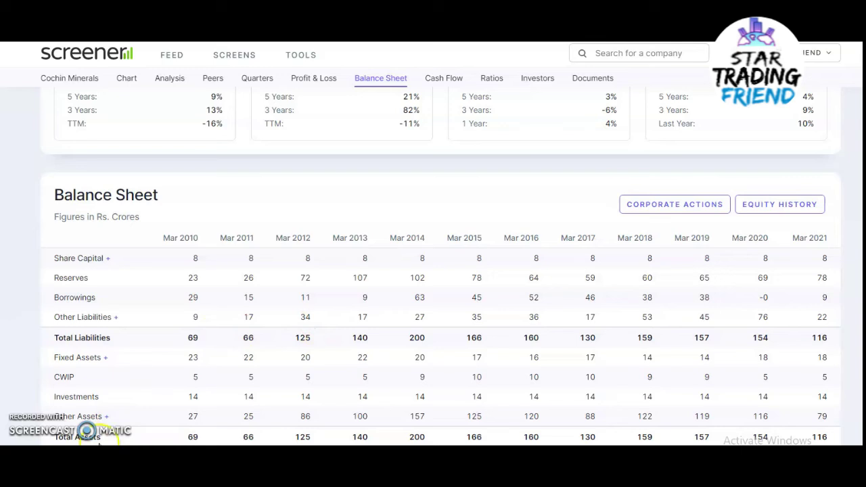
Scroll down through the Cash Flows and Ratios tables on the Screener.in page.
{"action": "scroll", "coordinate": [229, 367], "scroll_direction": "down", "scroll_amount": 2}
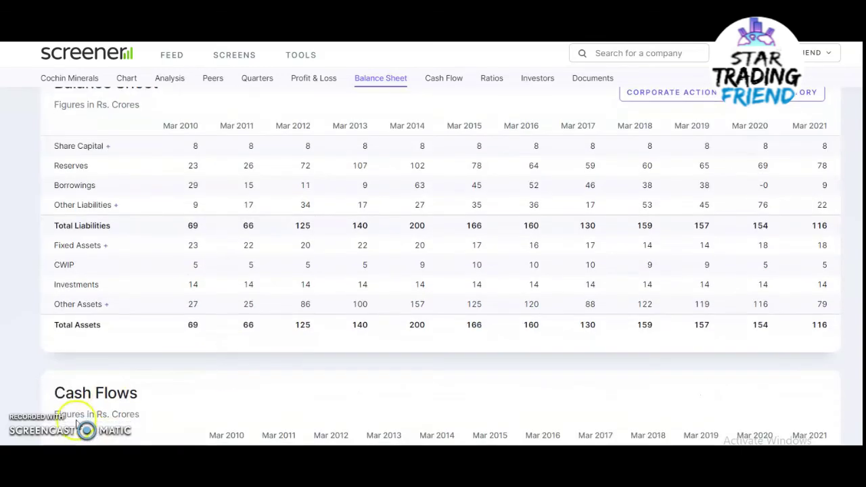
{"action": "scroll", "coordinate": [266, 292], "scroll_direction": "down", "scroll_amount": 6}
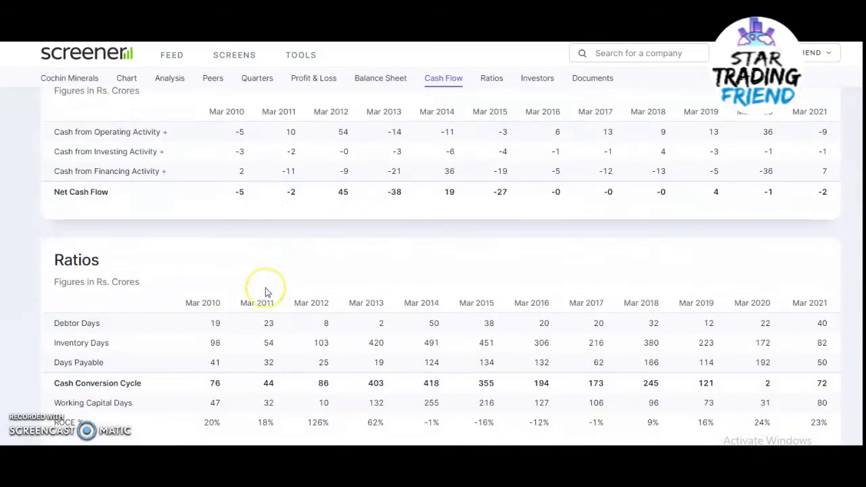
{"action": "scroll", "coordinate": [265, 291], "scroll_direction": "down", "scroll_amount": 5}
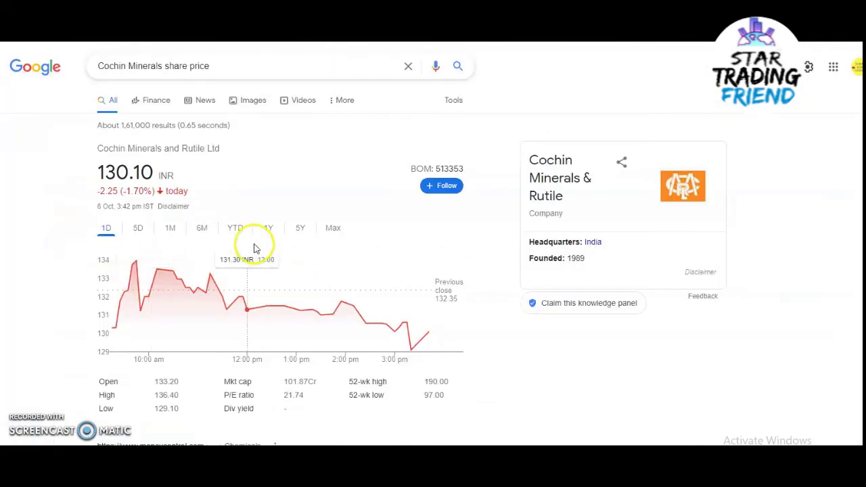
View the Cochin Minerals price chart over 5 days, 1 month, then 6 months.
{"action": "left_click", "coordinate": [136, 227]}
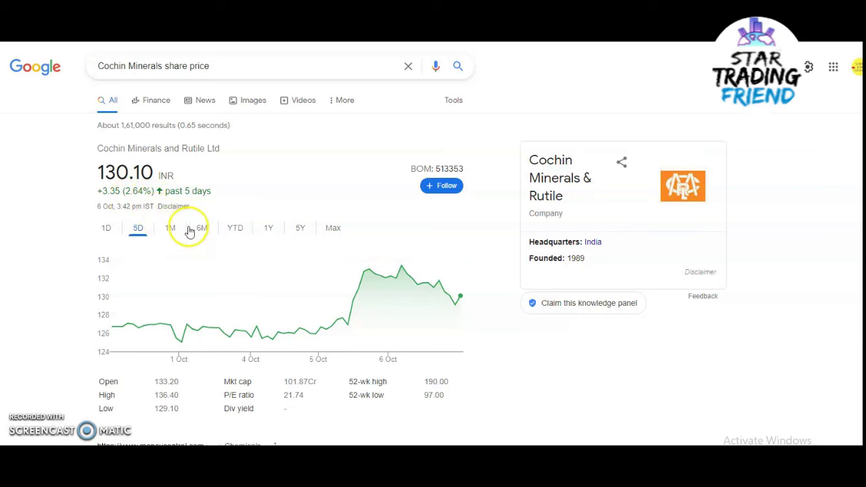
{"action": "left_click", "coordinate": [171, 228]}
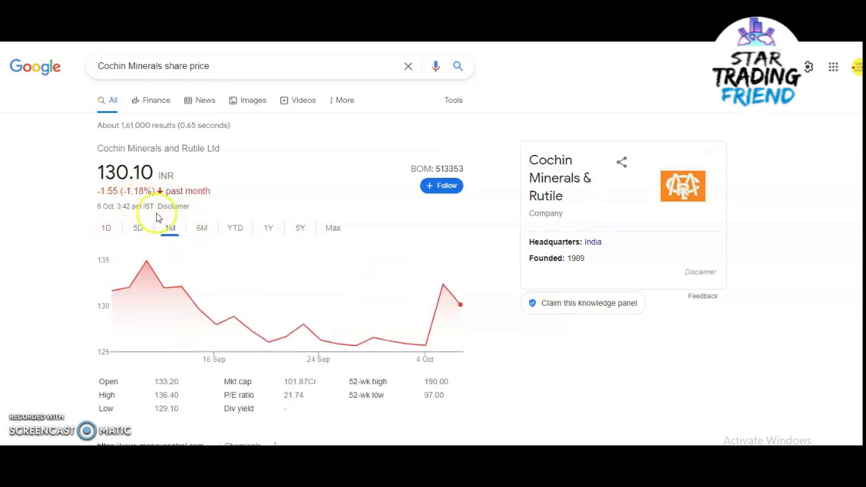
{"action": "left_click", "coordinate": [207, 231]}
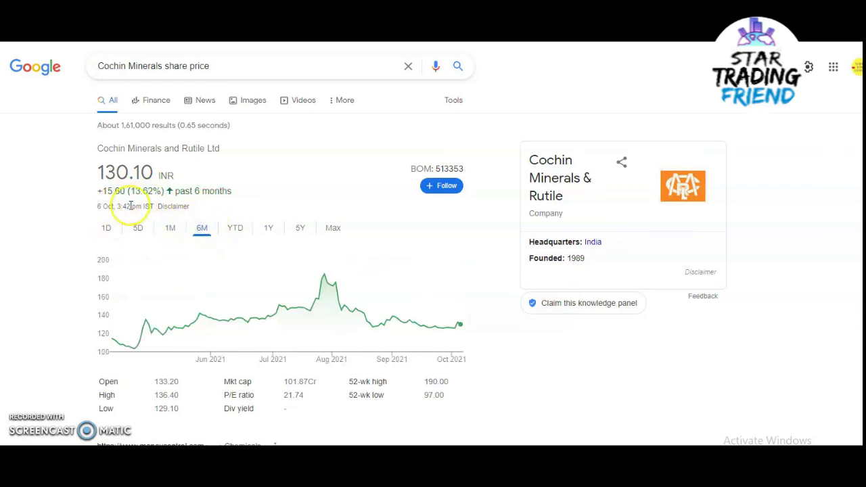